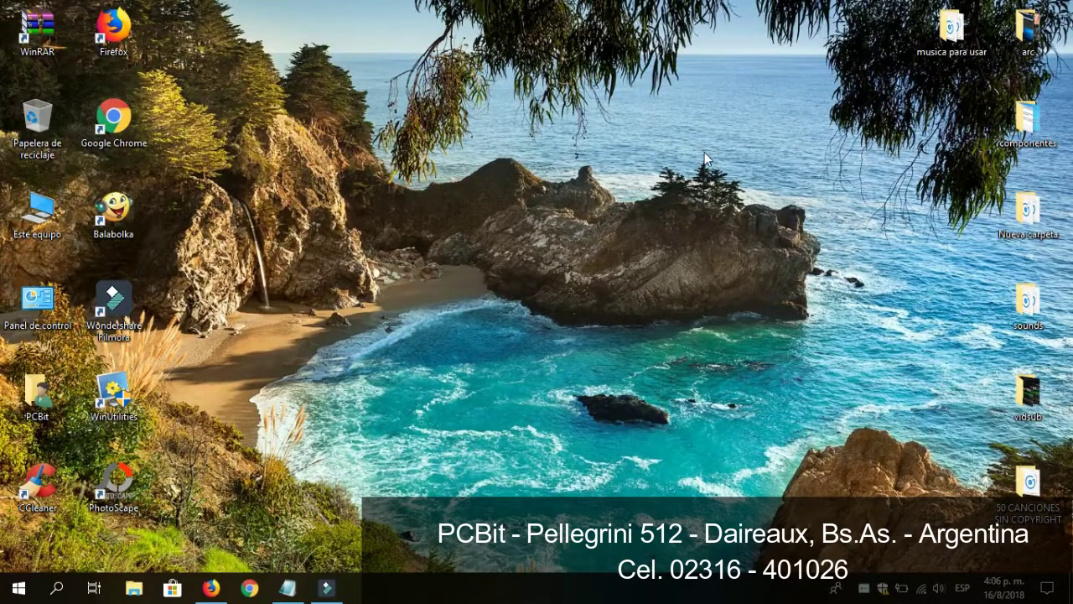
- In Google Chrome, skip the adf.ly advertisement and download Movavi Video Editor 14 Plus + Crack.rar from 1fichier.com
double_click(113, 121)
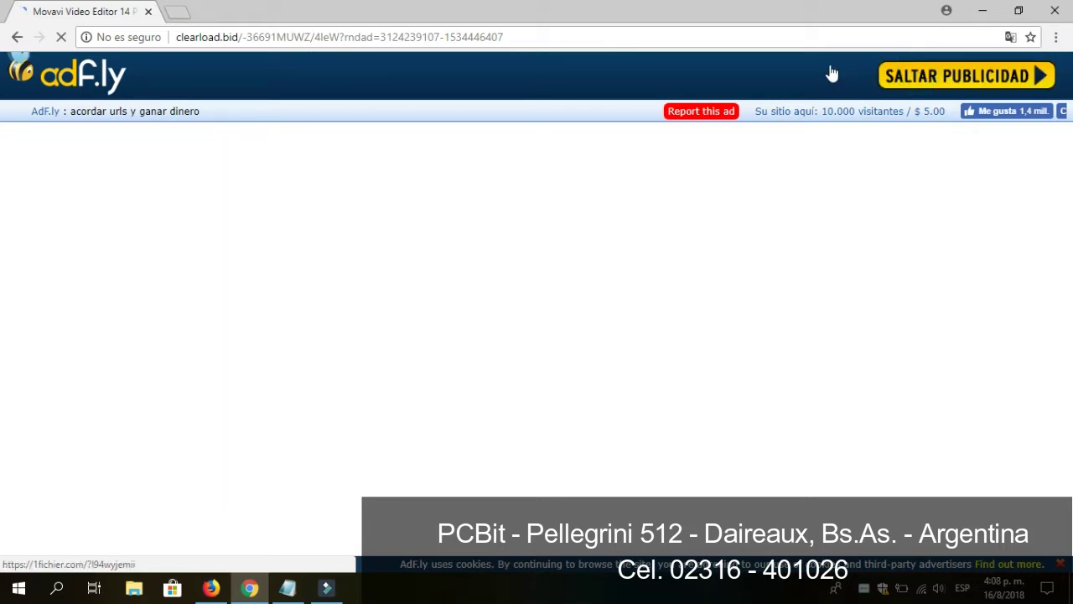
click(832, 73)
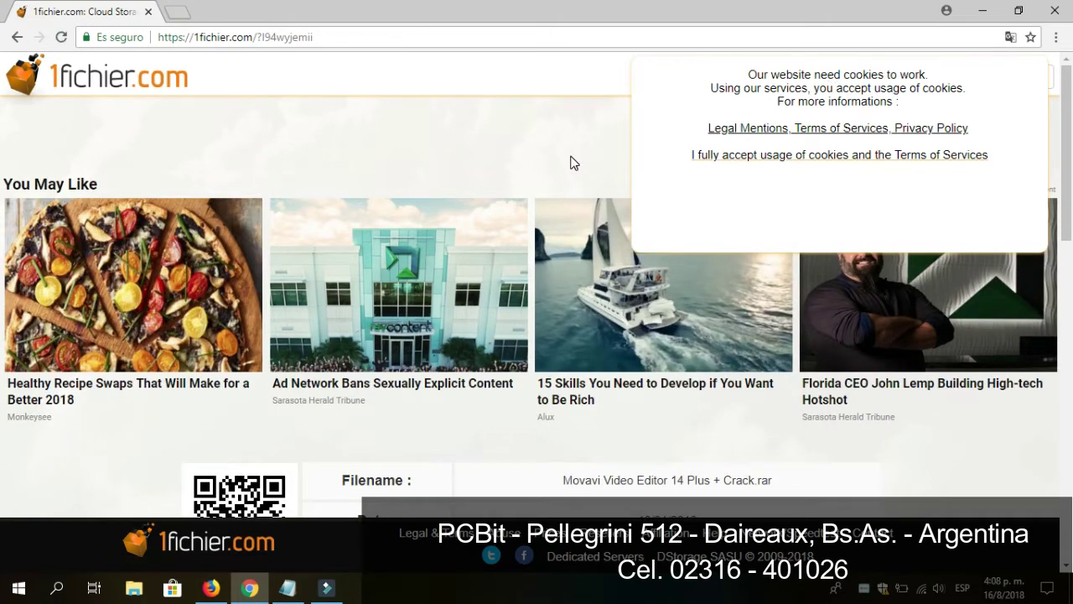
scroll(568, 180, down, 3)
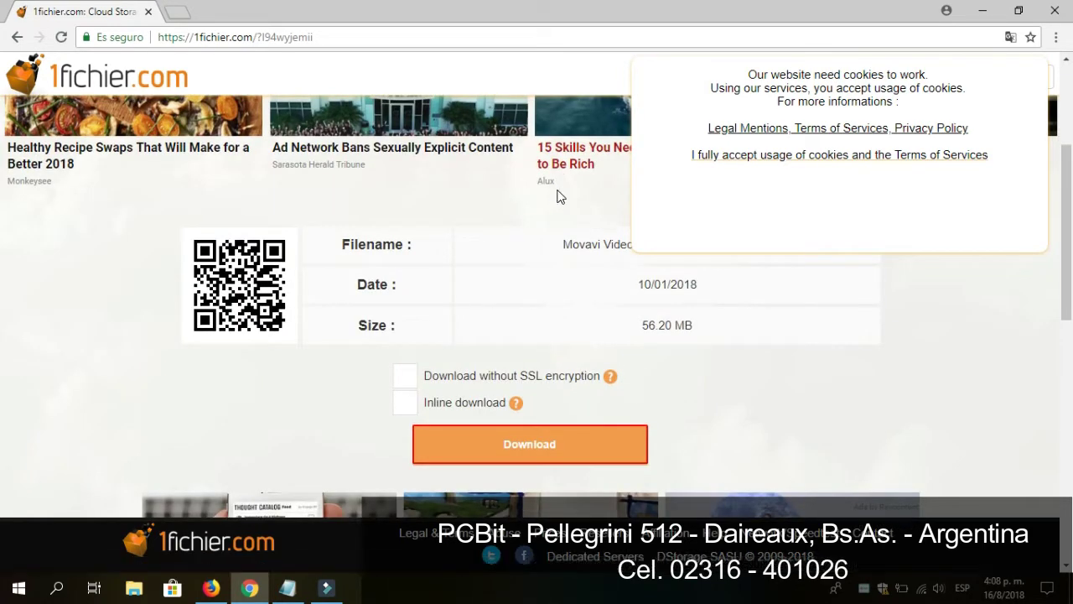
scroll(560, 198, down, 1)
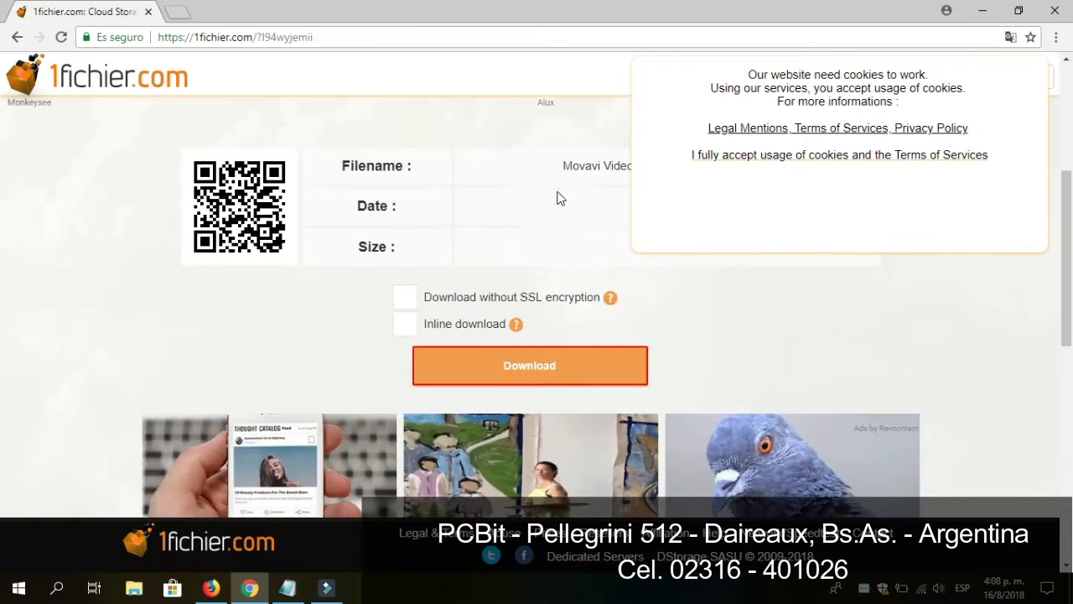
click(526, 371)
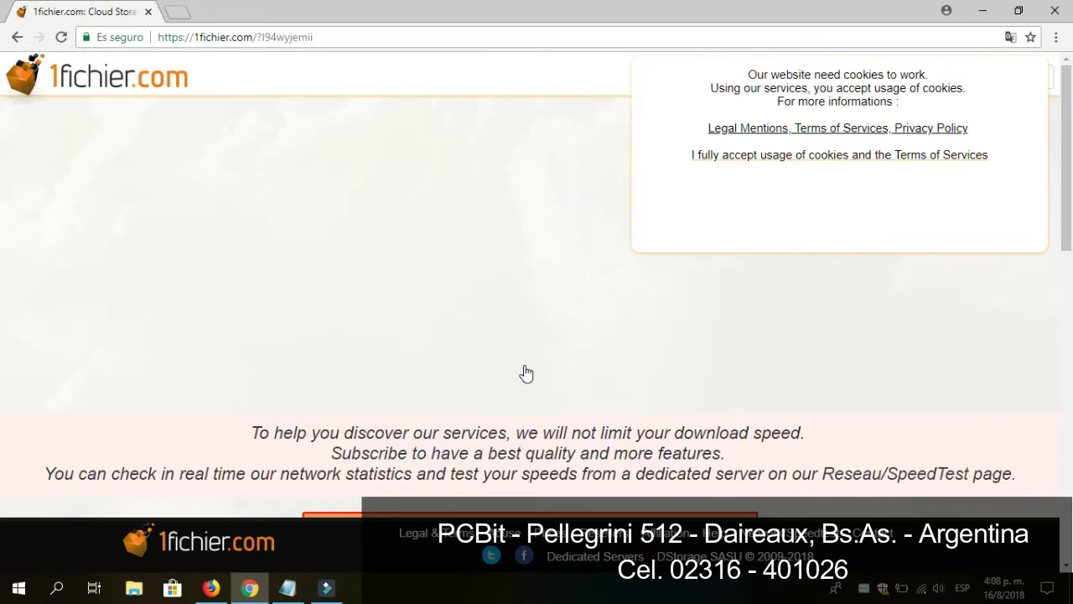
scroll(526, 371, down, 2)
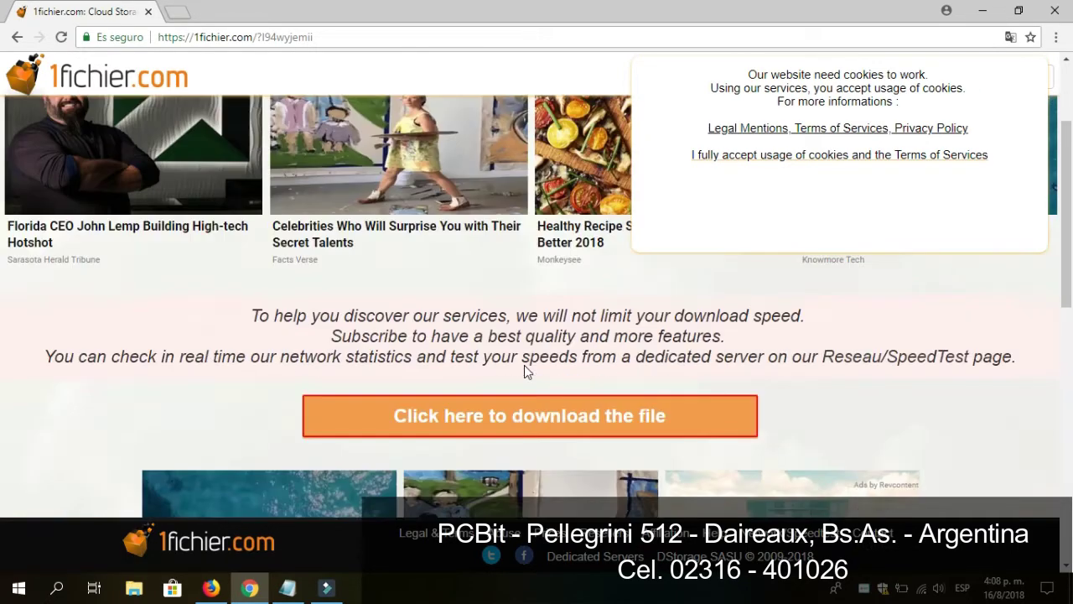
scroll(523, 360, down, 1)
scroll(521, 347, down, 2)
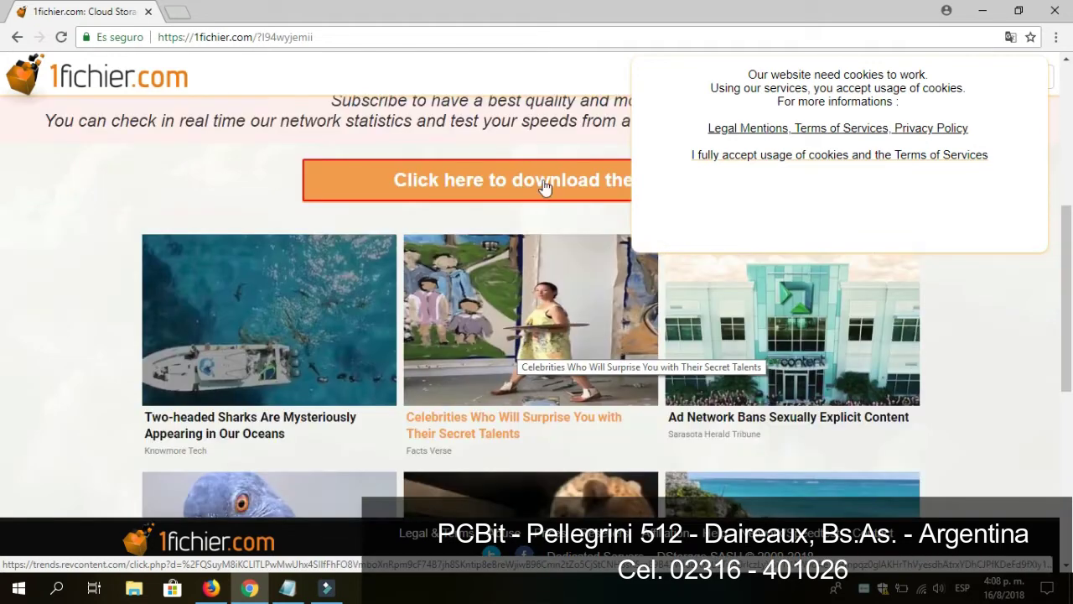
click(545, 184)
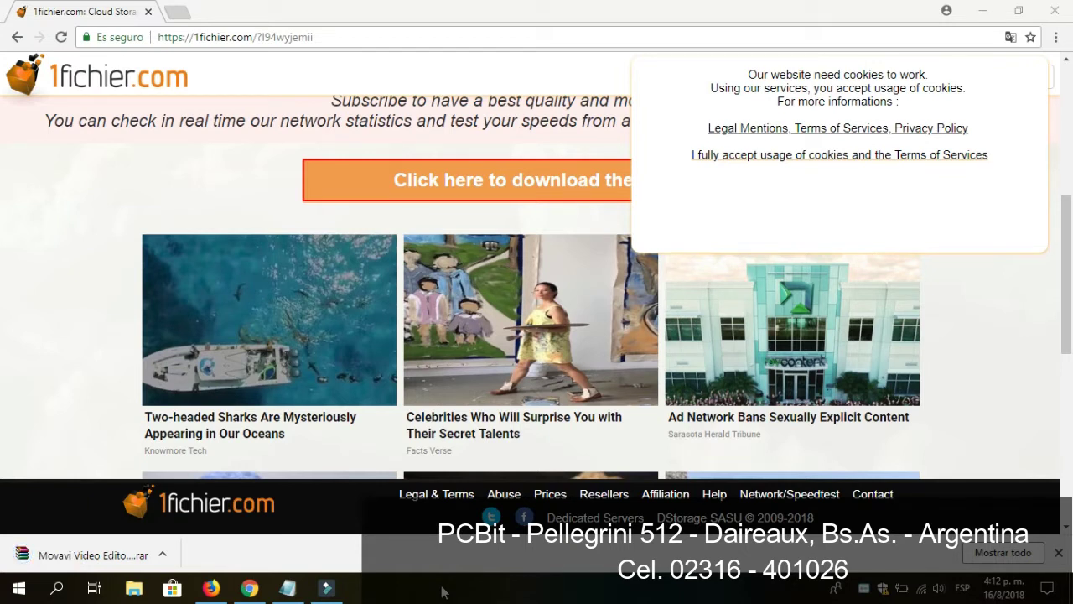
- Show the downloaded archive in the Descargas folder and close the browser
click(162, 555)
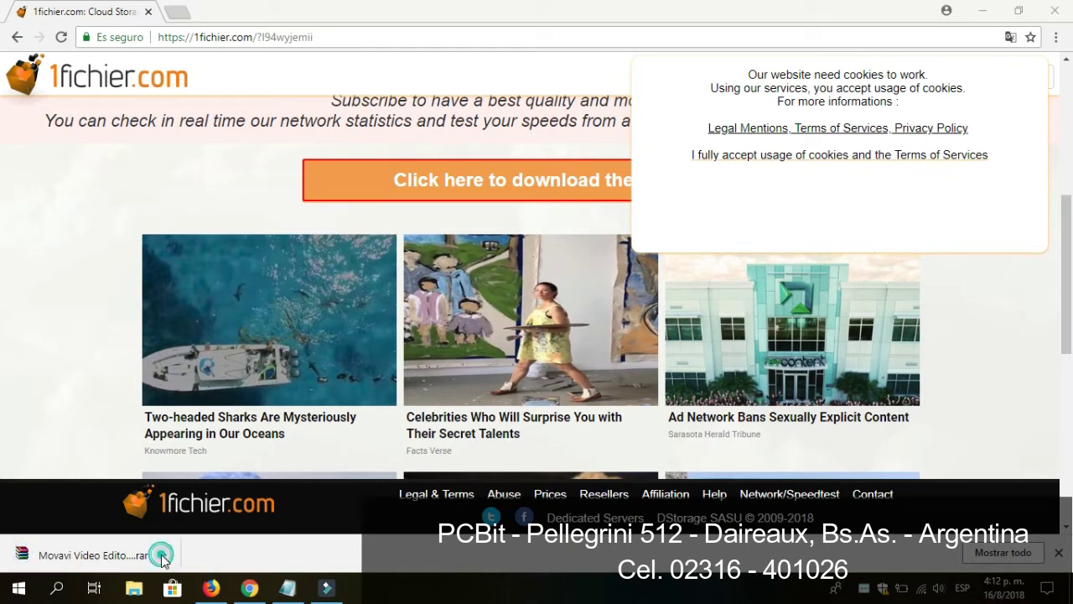
click(204, 500)
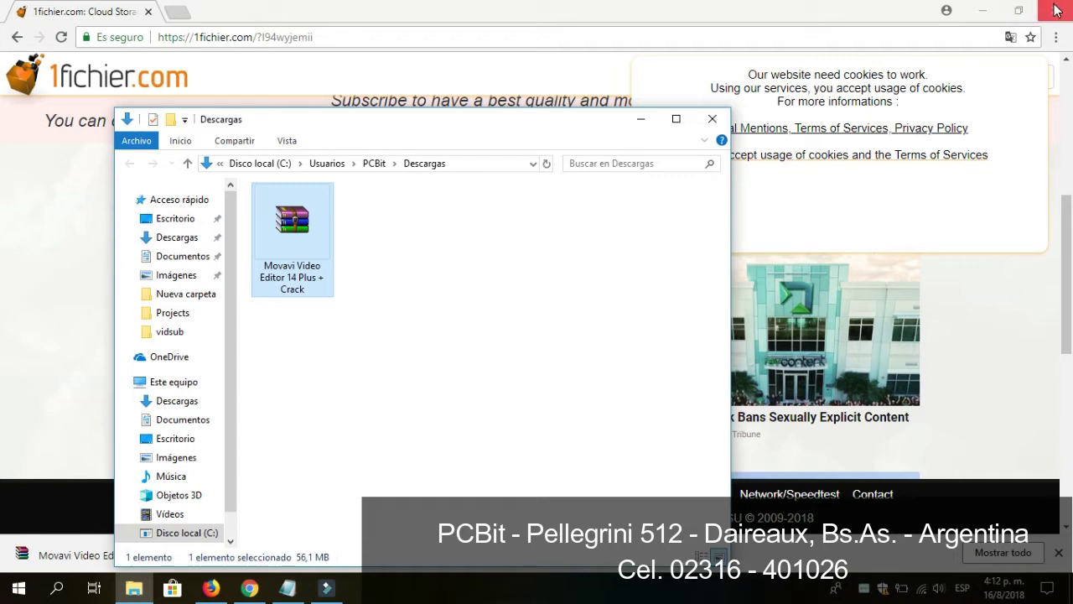
click(1056, 10)
- Extract the archive into its own Movavi Video Editor 14 Plus + Crack folder and open that folder
right_click(299, 229)
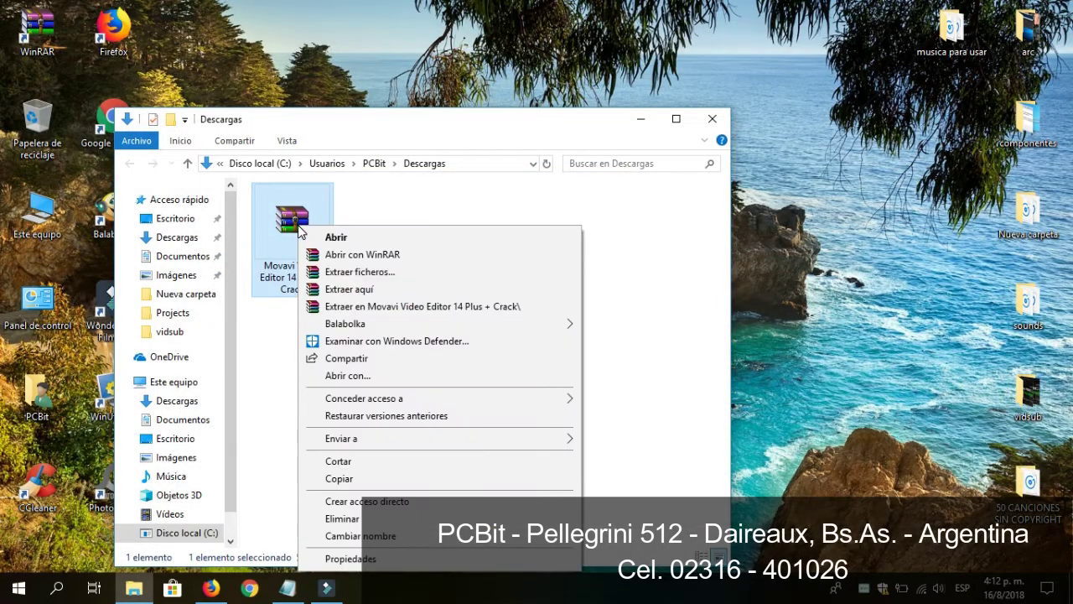
click(369, 307)
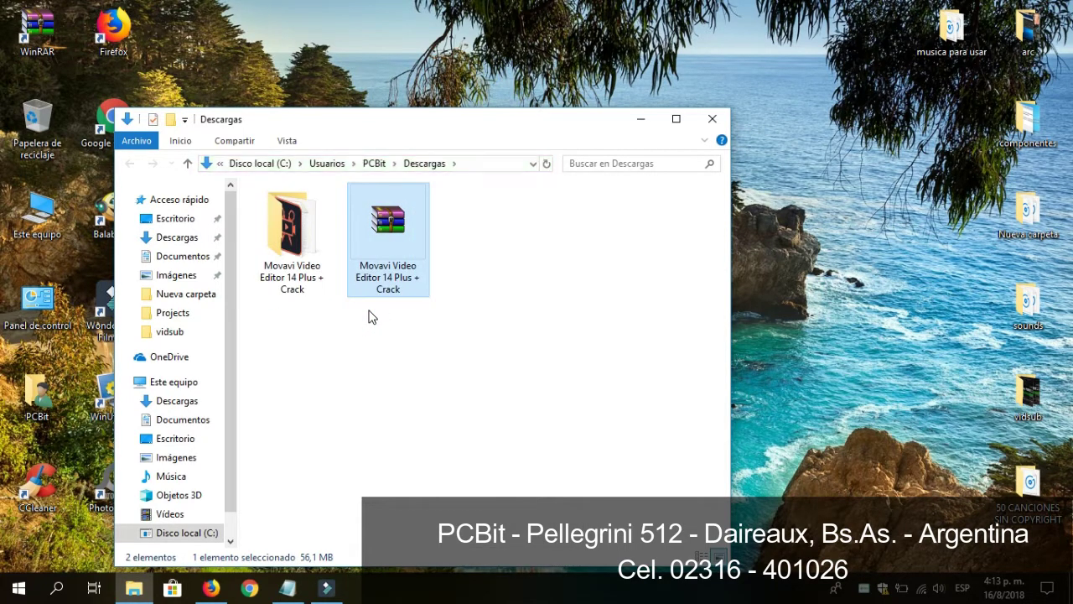
double_click(297, 245)
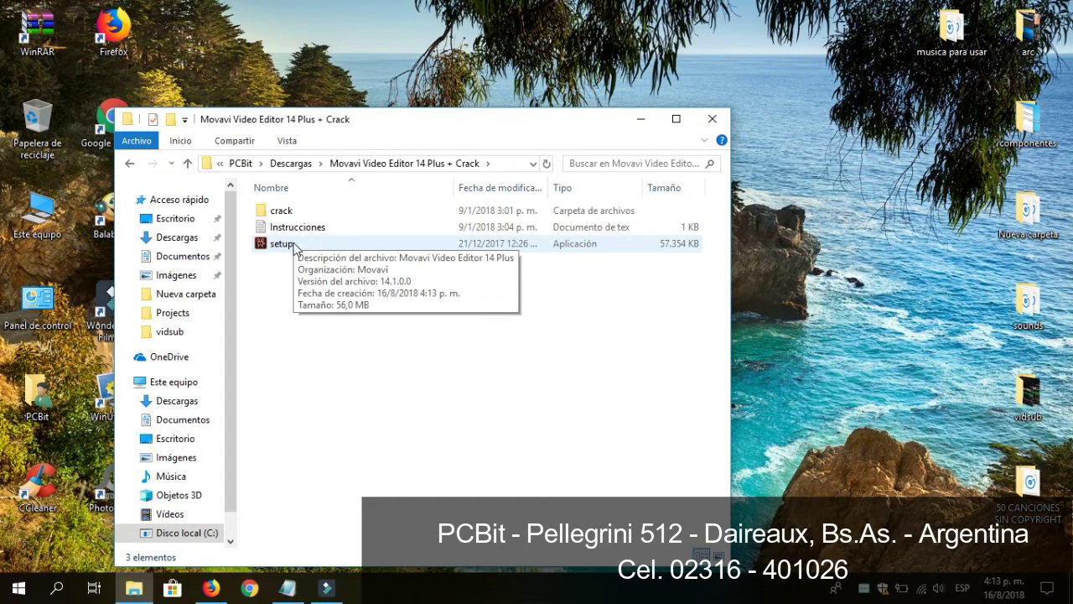
- Run setup as administrator and accept Español as the installer language
click(293, 244)
right_click(294, 243)
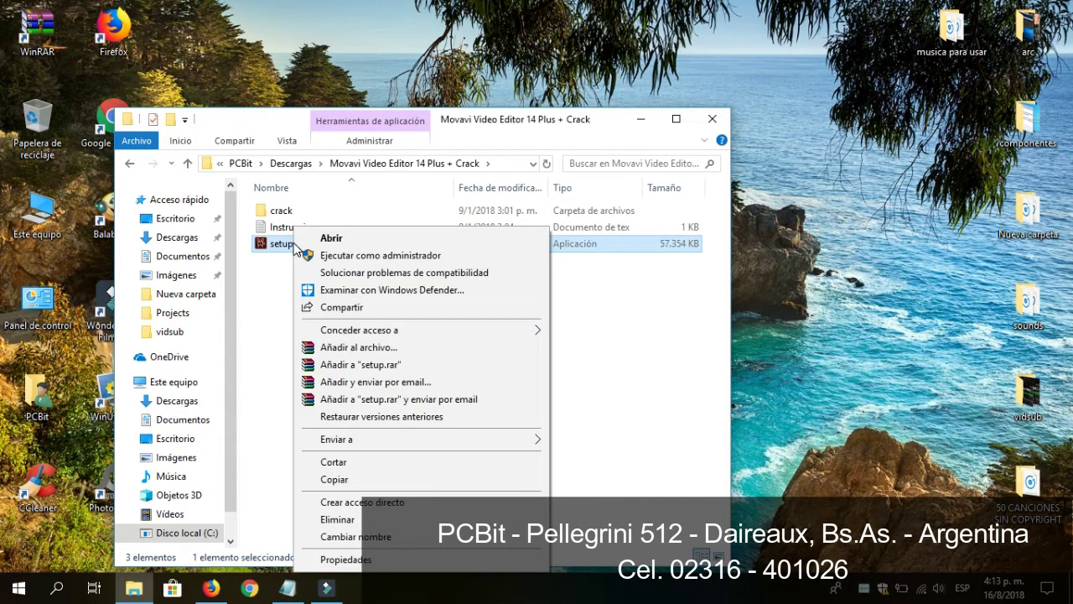
click(354, 254)
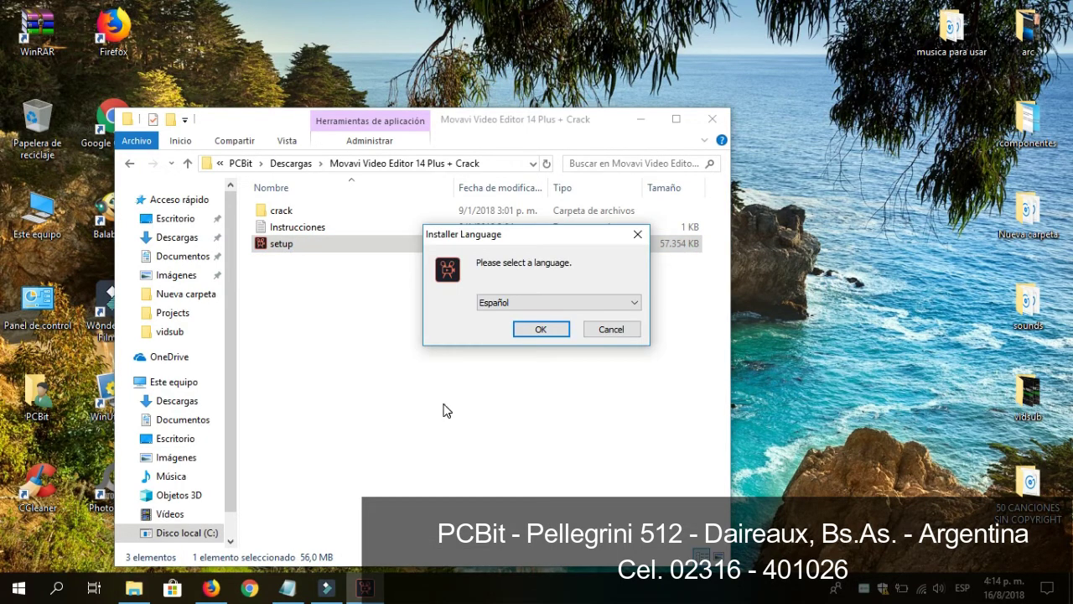
click(541, 329)
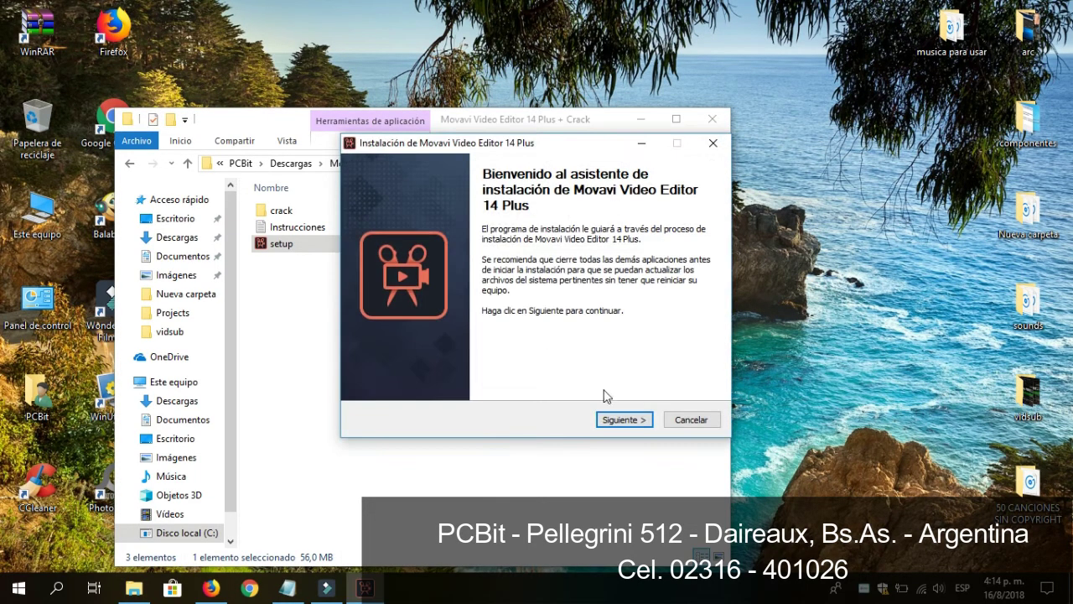
- Accept the licence agreement and install with the default destination C:\Program Files (x86)\Movavi Video Editor 14 Plus and the default Start menu folder
click(626, 419)
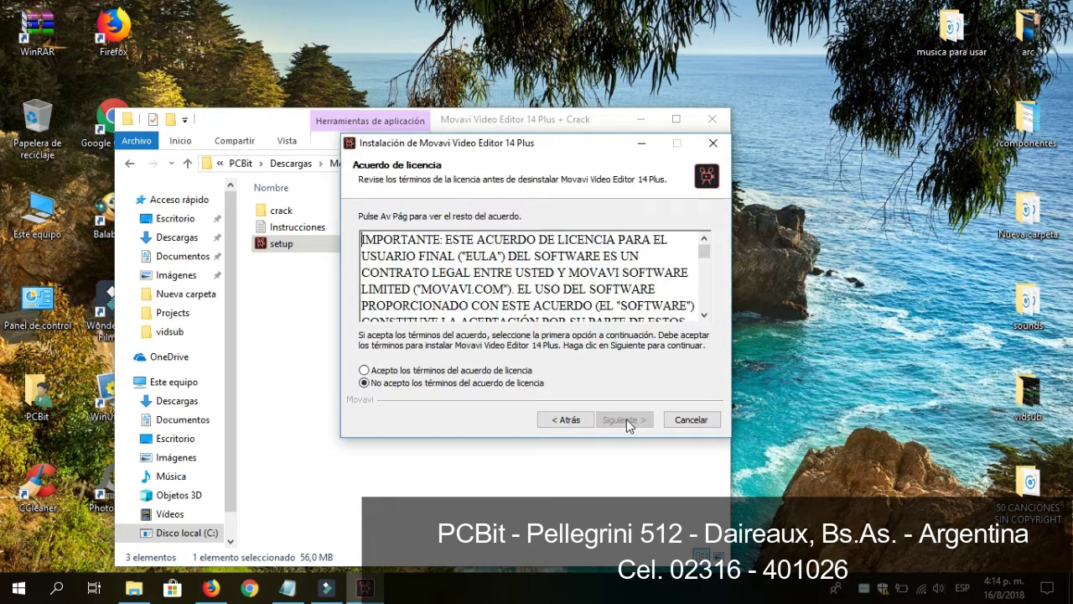
click(515, 372)
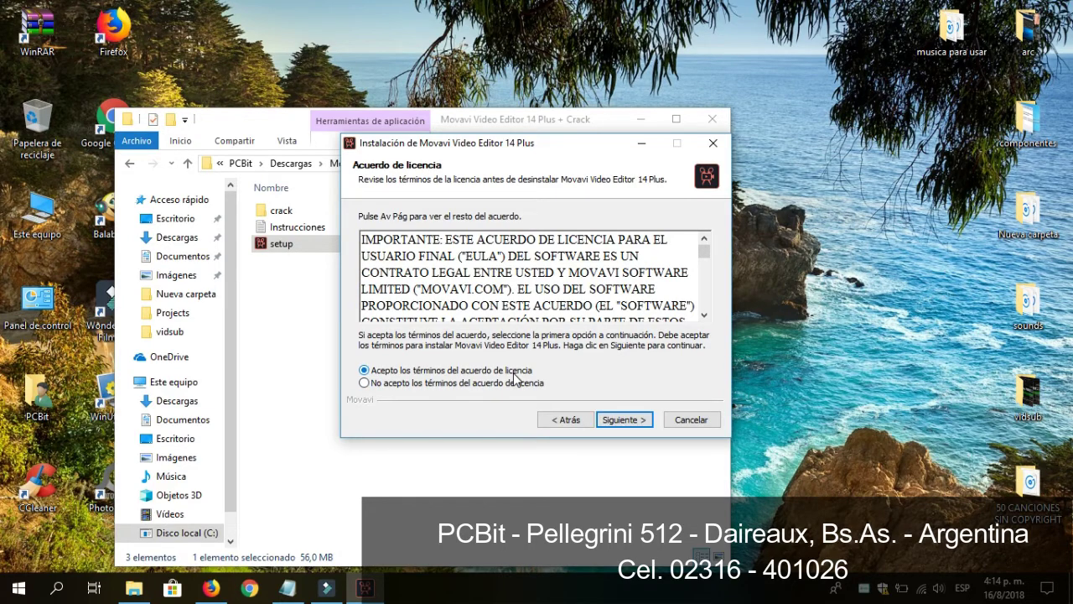
click(612, 420)
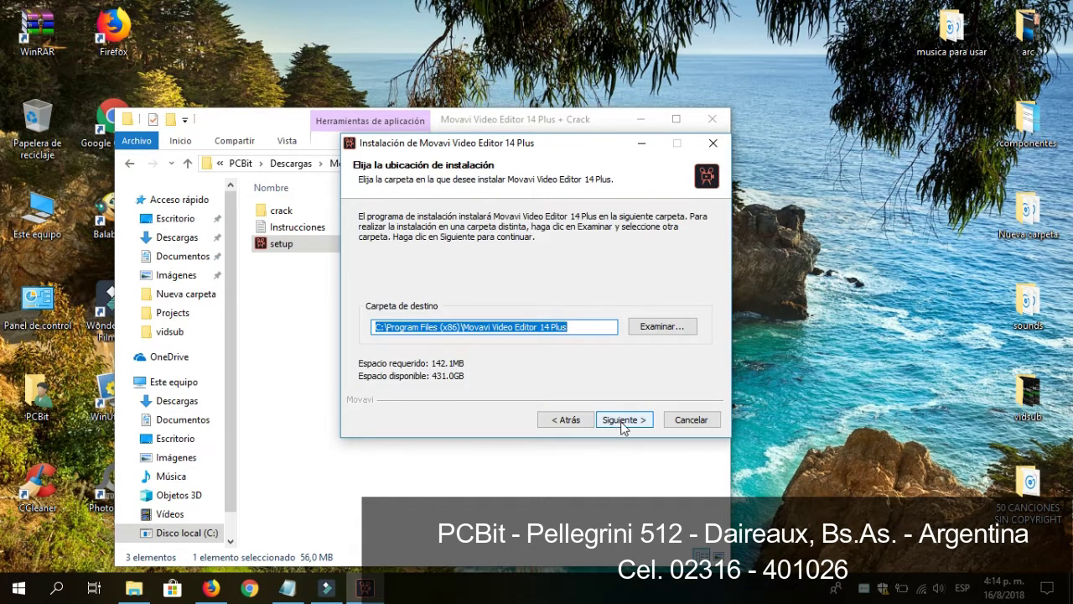
click(621, 421)
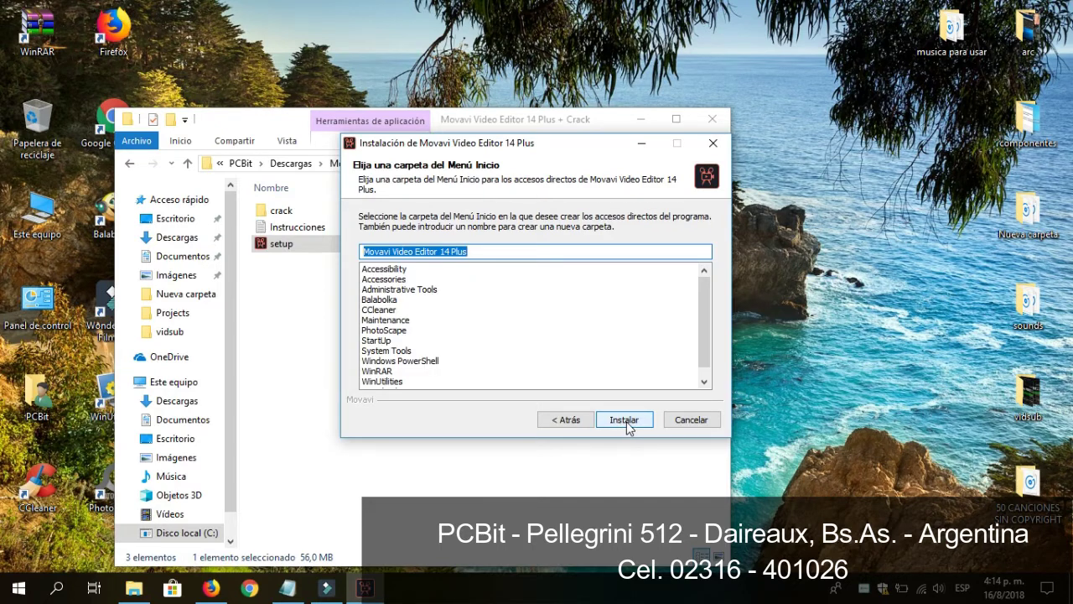
click(622, 421)
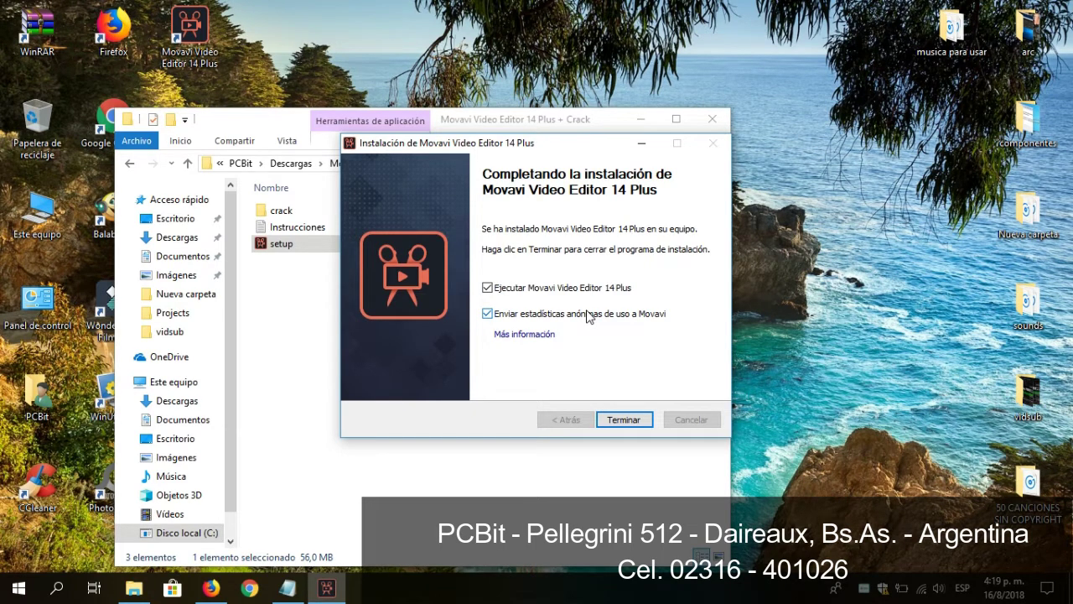
- Turn off launching the program and sending anonymous usage statistics, and finish the installer
click(487, 288)
click(487, 313)
click(624, 419)
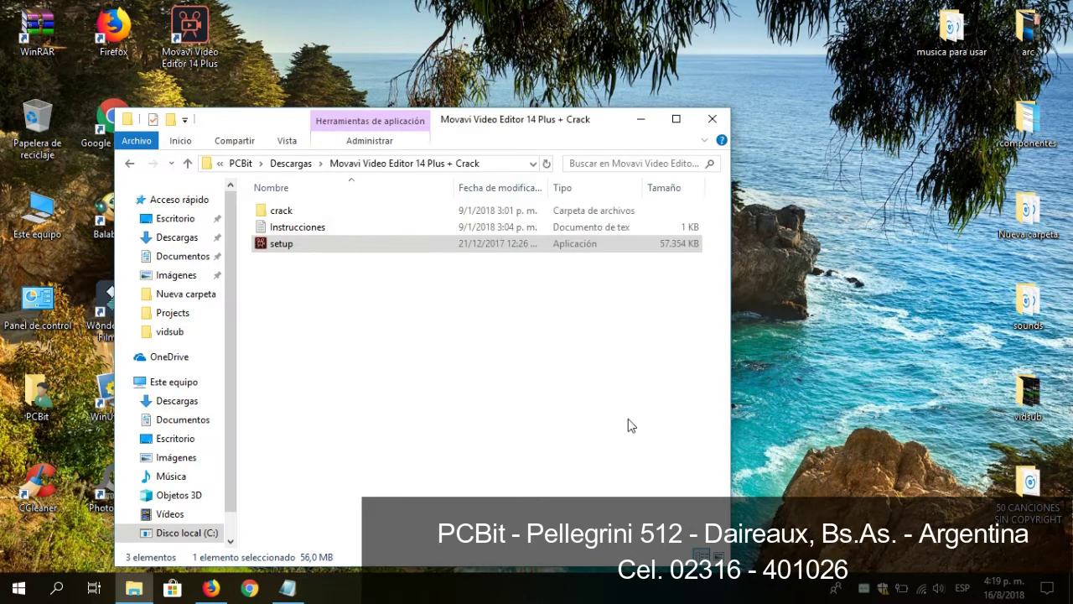
- Copy CoreApp.dll from the extracted crack folder
double_click(298, 213)
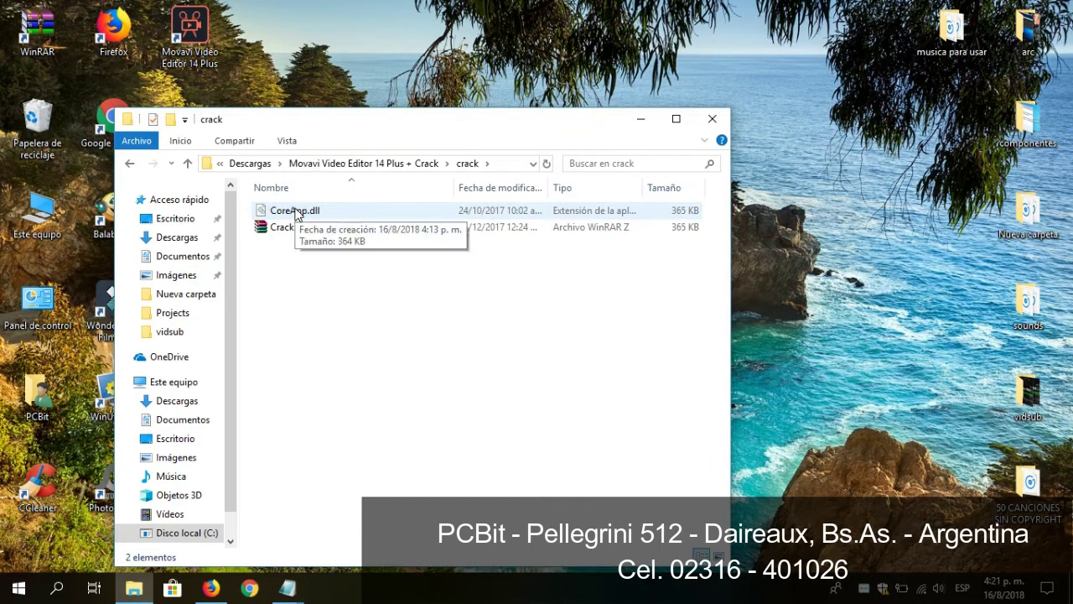
right_click(297, 215)
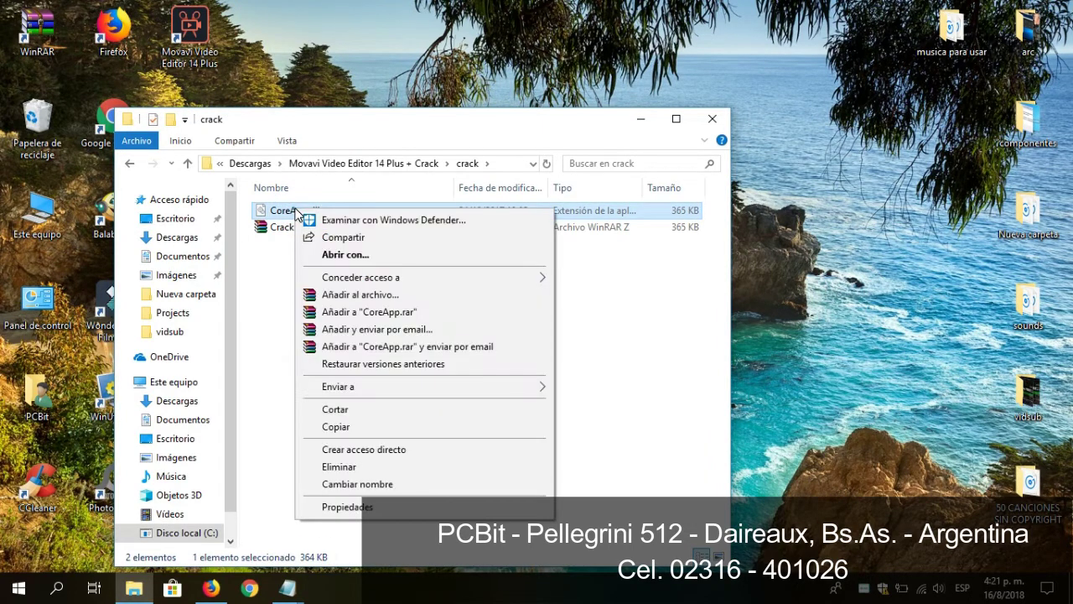
click(360, 429)
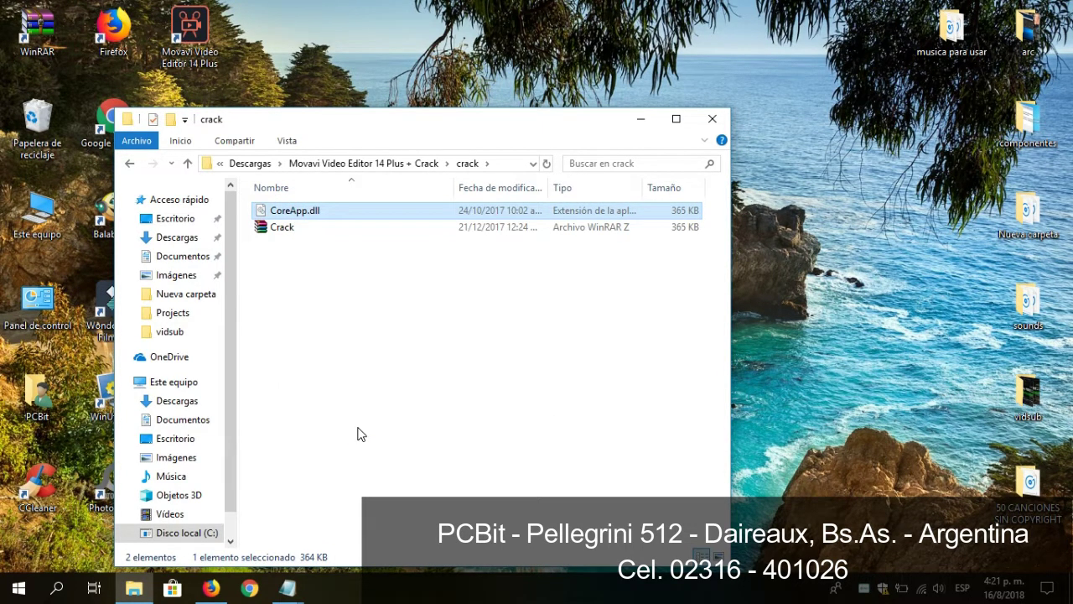
- Open the Movavi Video Editor 14 Plus folder inside Archivos de programa (x86) on Disco local (C:) in a new Explorer window
double_click(37, 213)
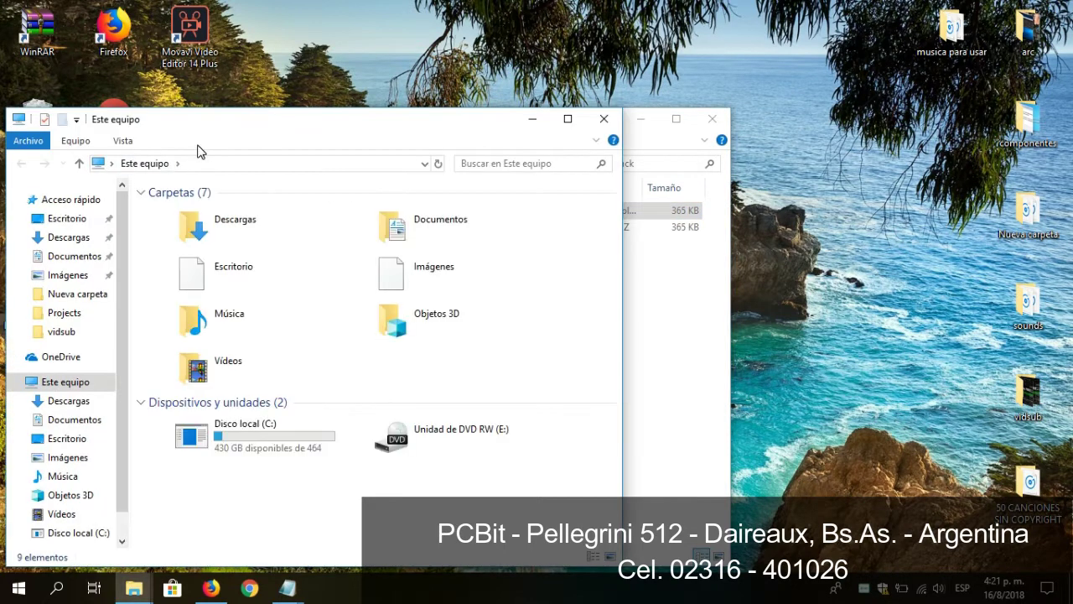
double_click(256, 440)
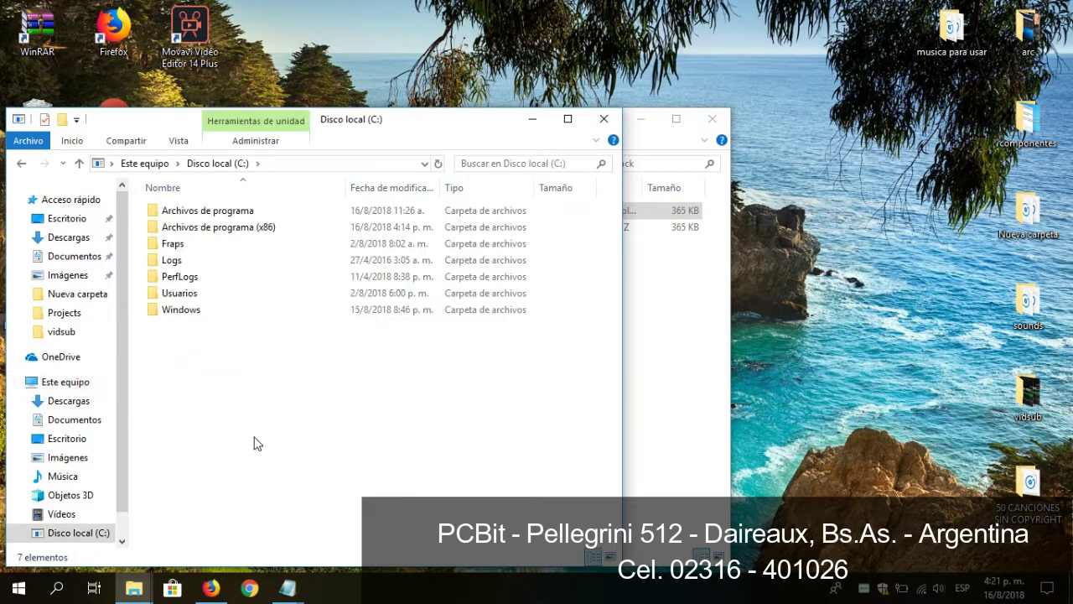
click(237, 231)
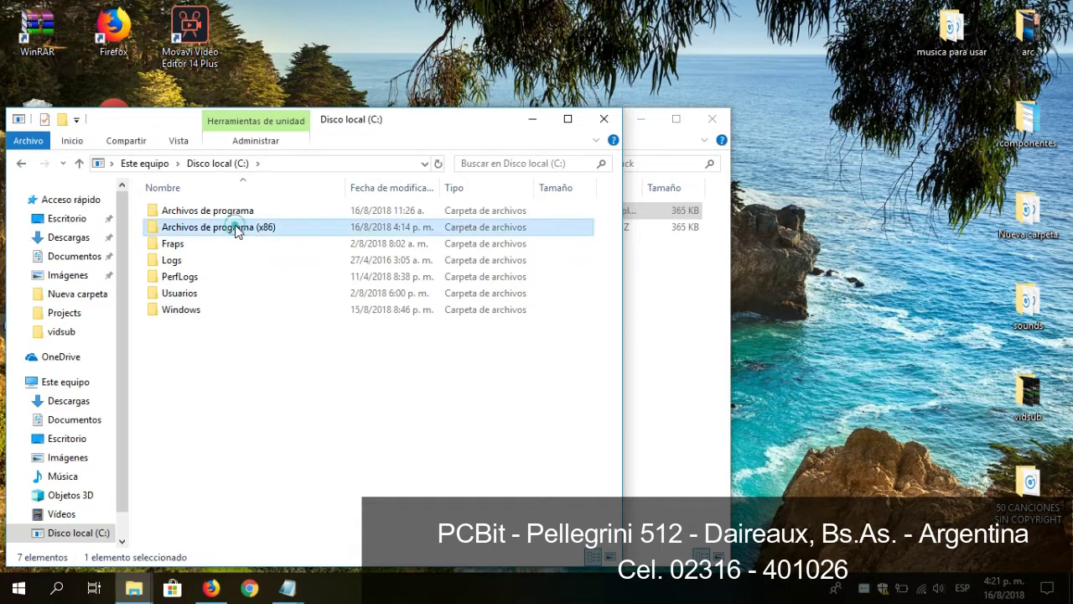
double_click(238, 228)
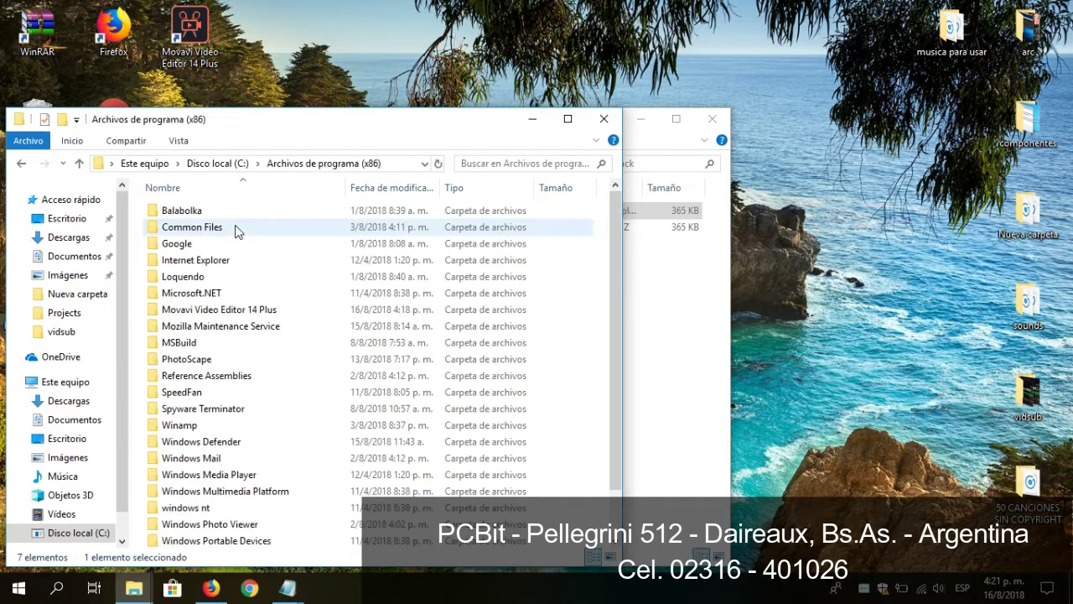
double_click(223, 309)
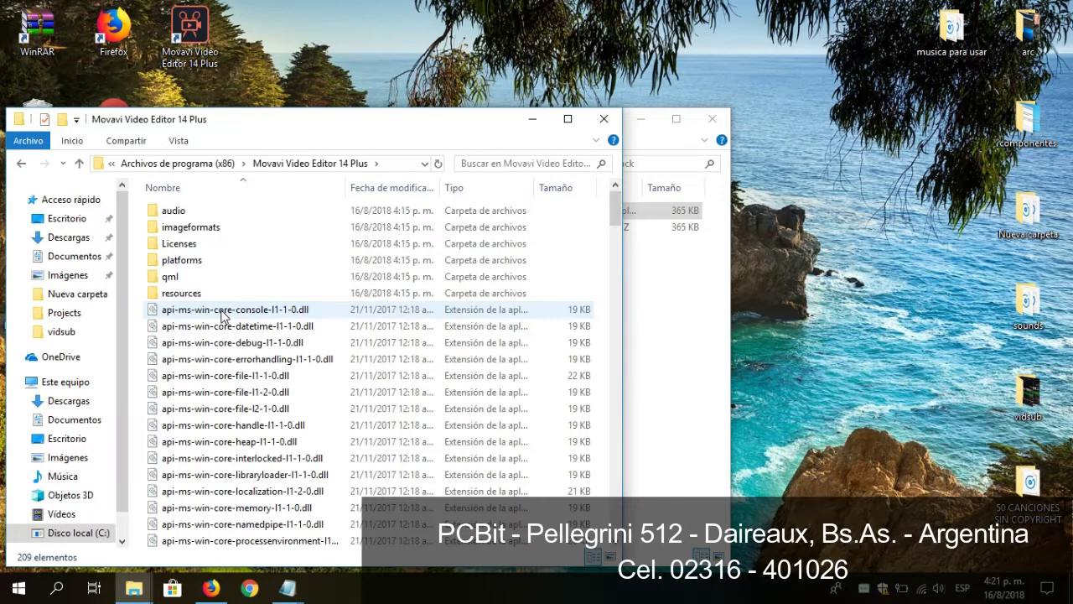
- Paste CoreApp.dll into the Movavi Video Editor 14 Plus program folder, replacing the existing file
right_click(579, 264)
click(616, 375)
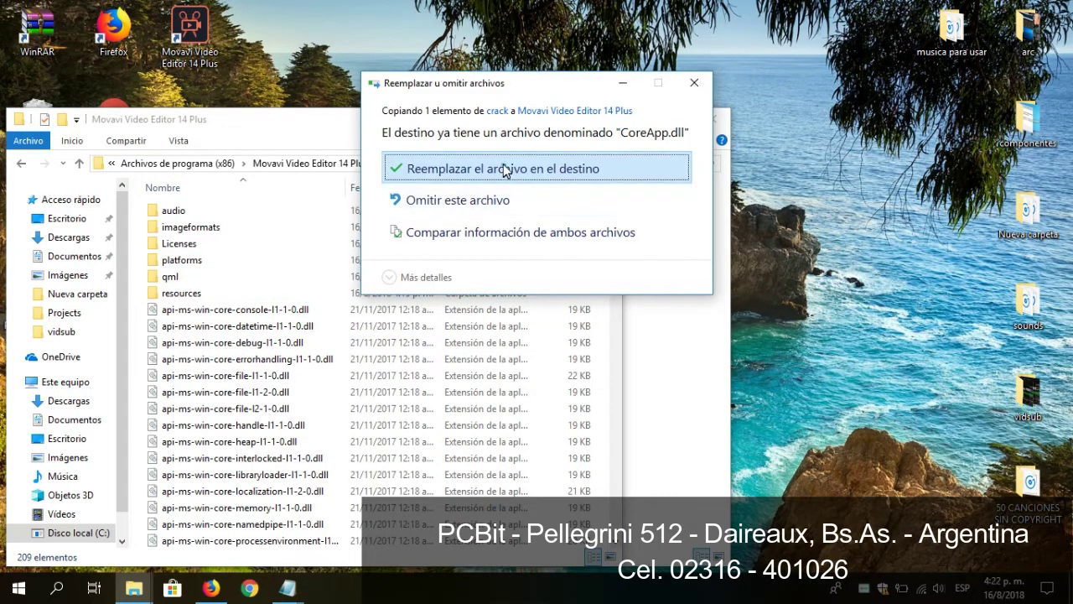
click(504, 171)
click(508, 201)
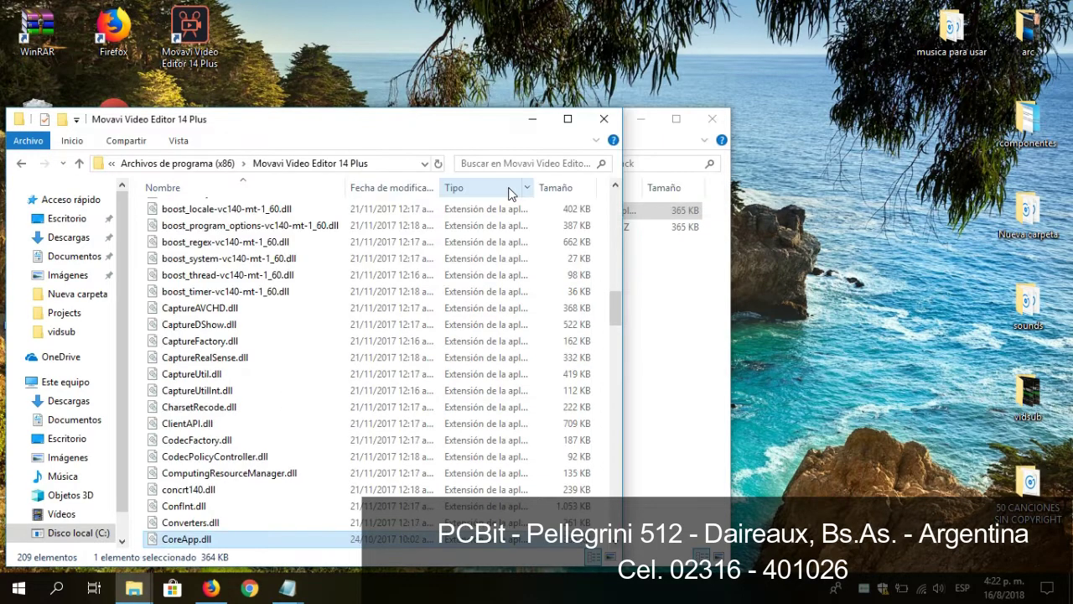
- Close both Explorer windows and launch Movavi Video Editor 14 Plus from the desktop
click(604, 120)
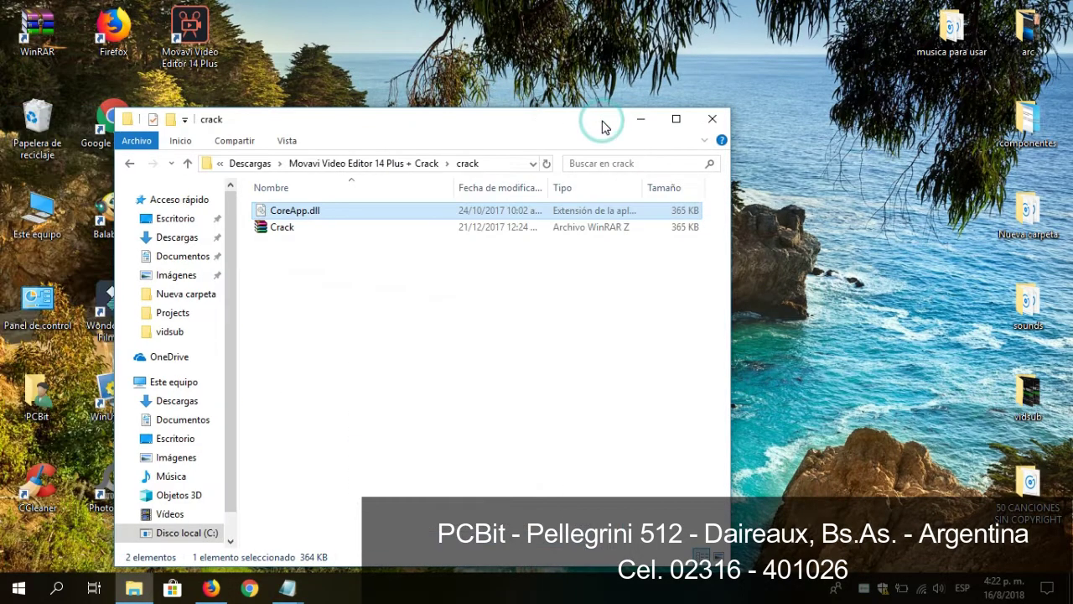
click(711, 122)
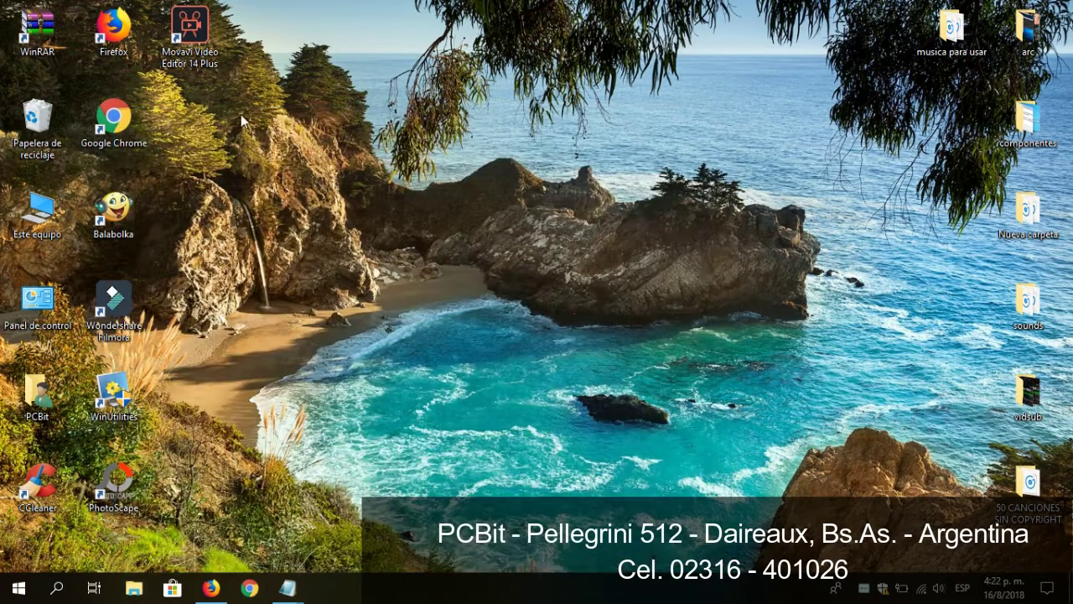
key(Return)
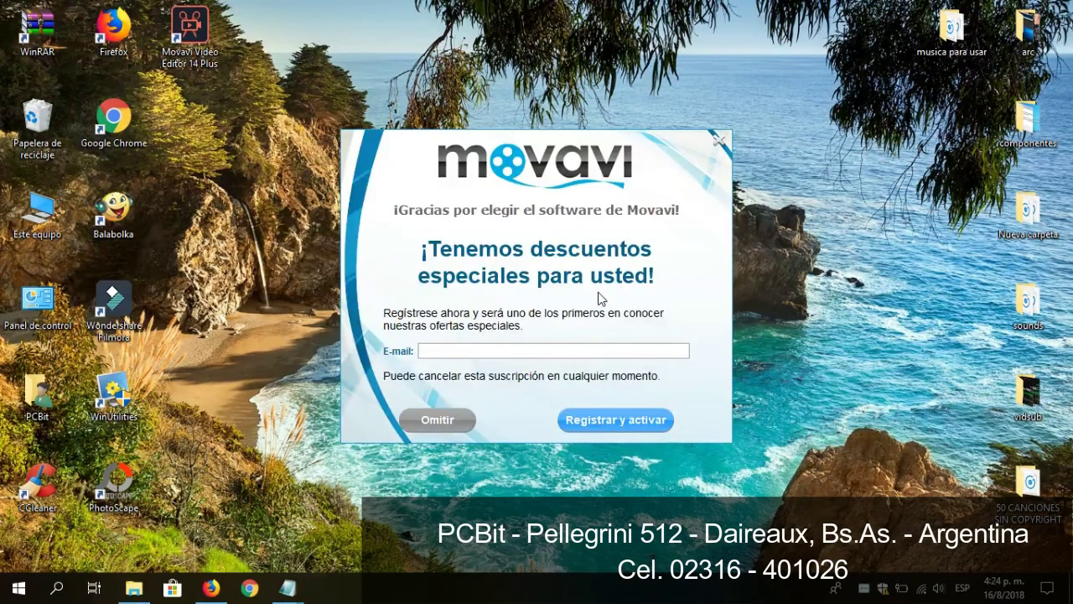
- Skip the e-mail registration offer and create a new project with all features
click(437, 420)
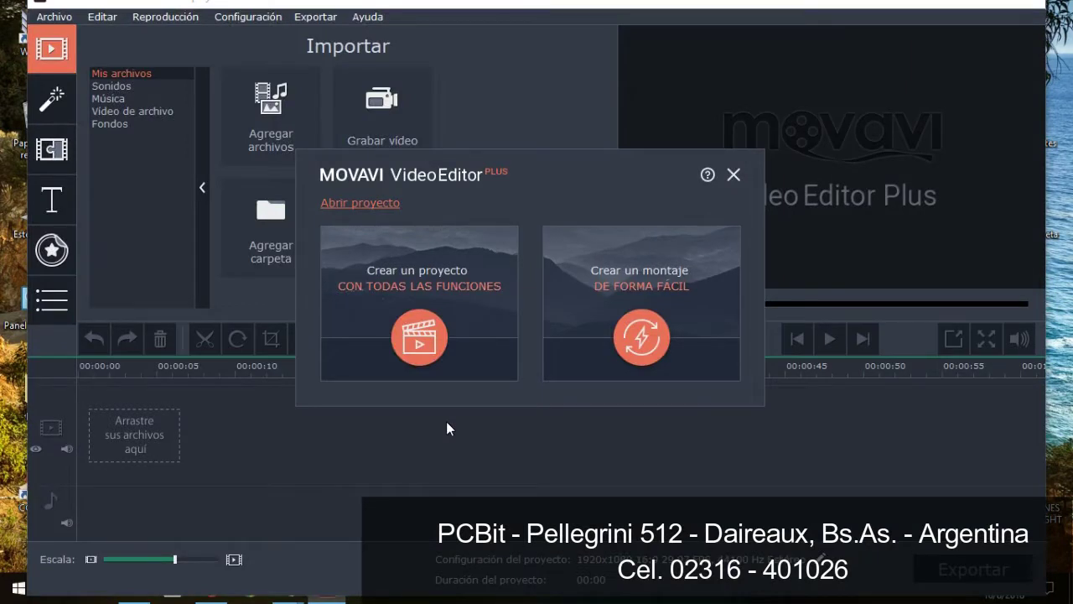
click(417, 337)
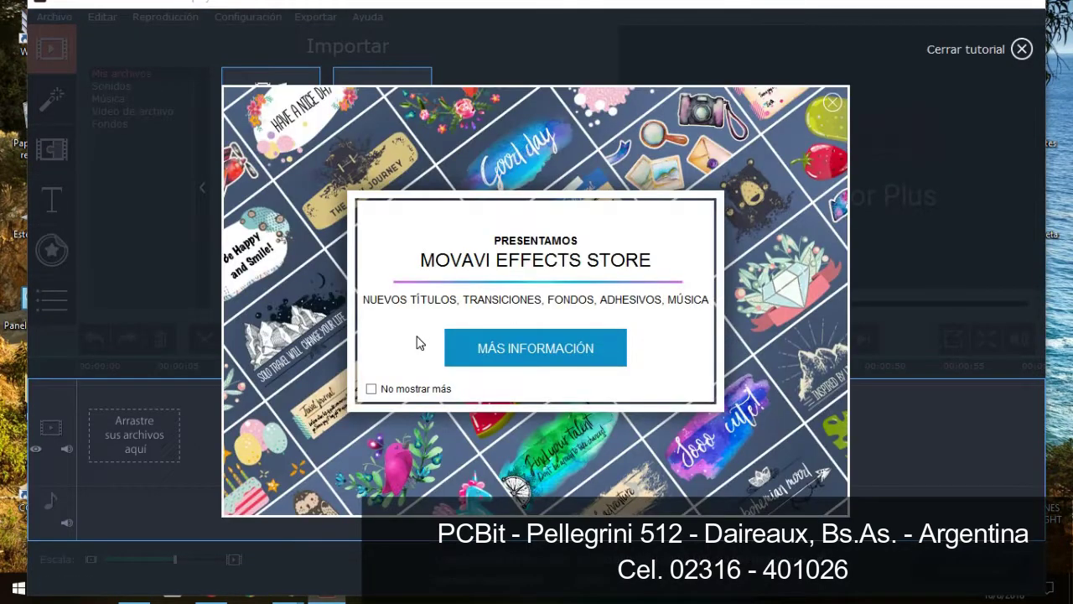
- Set the Movavi Effects Store promotion not to show again, and close both it and the introductory tutorial
click(372, 390)
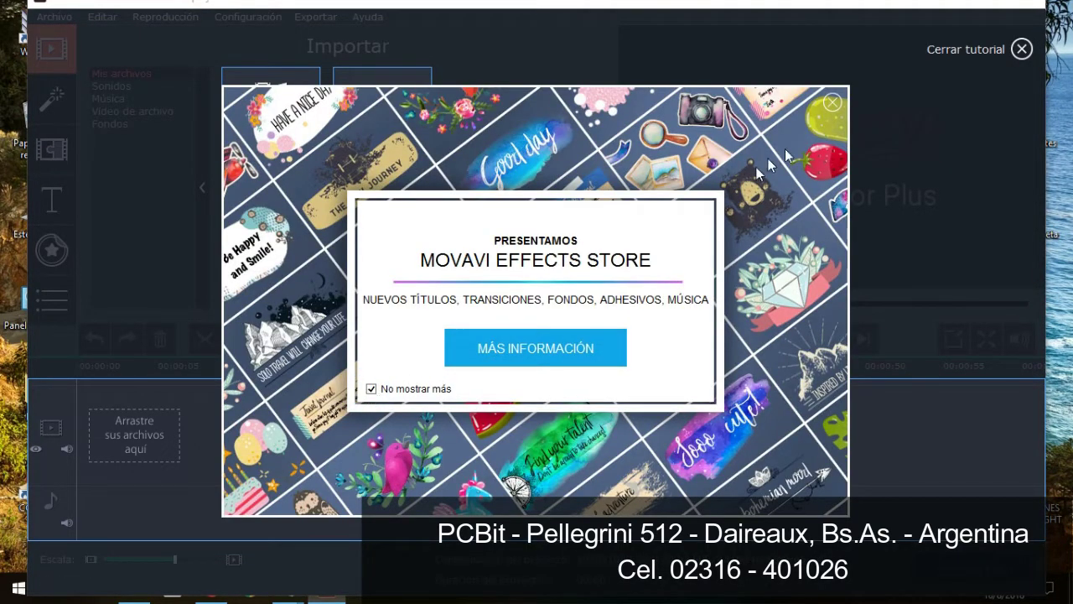
click(833, 104)
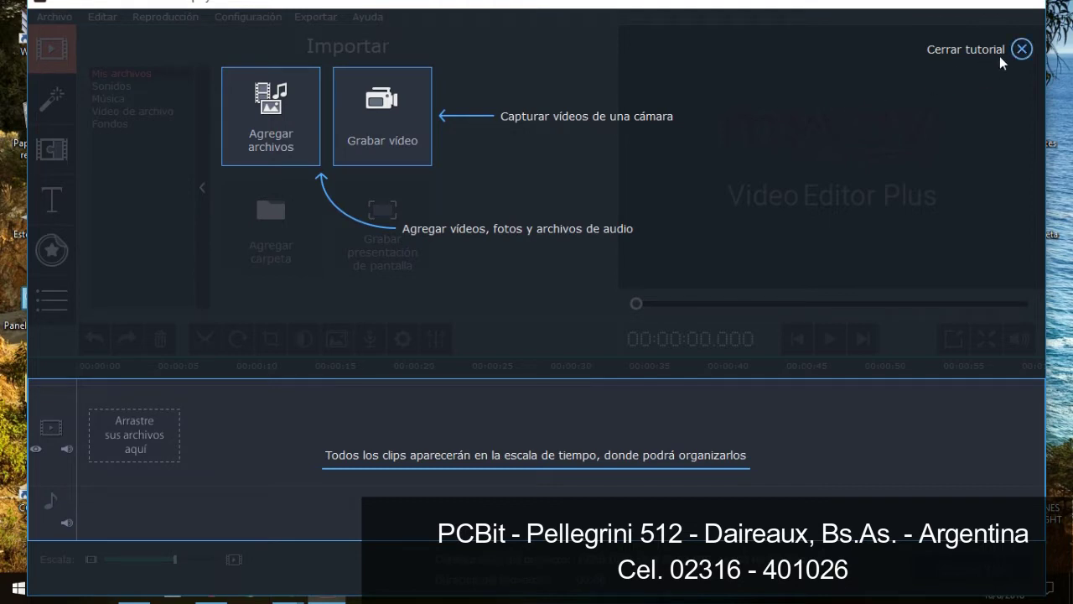
click(1020, 51)
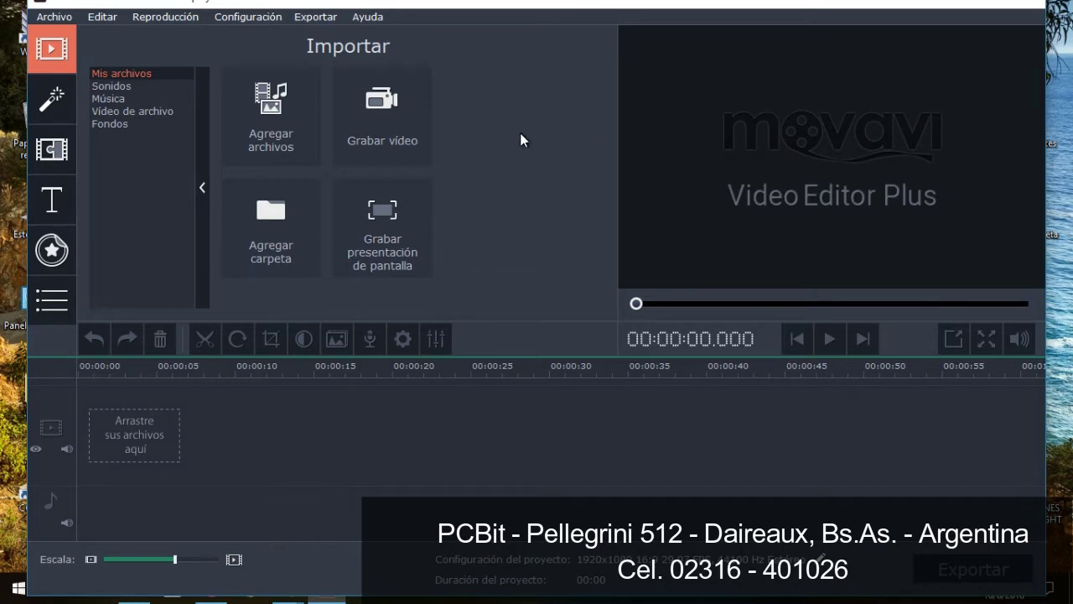
click(276, 127)
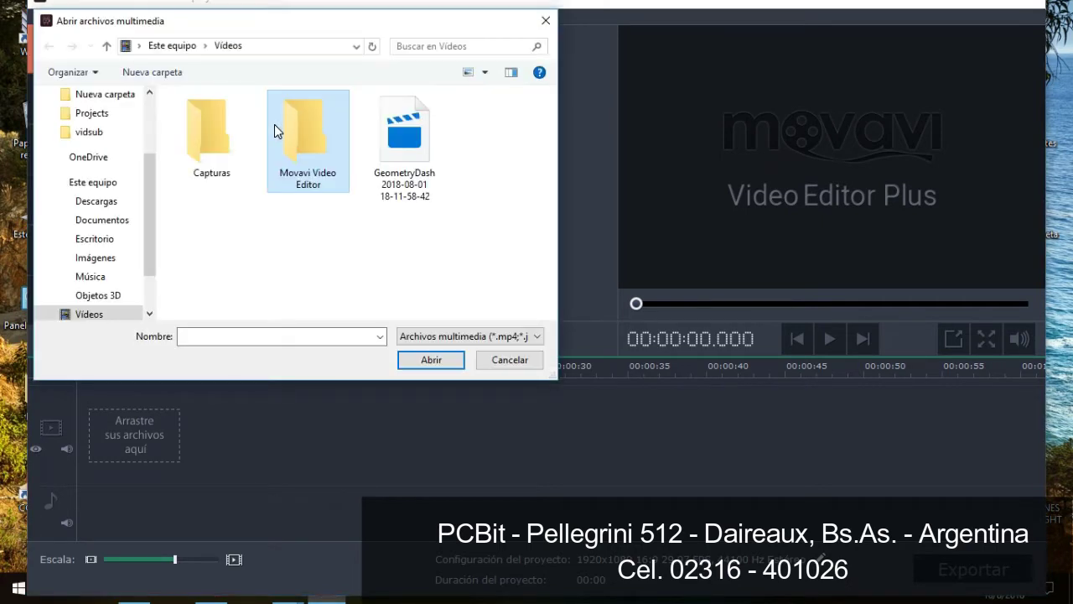
click(404, 139)
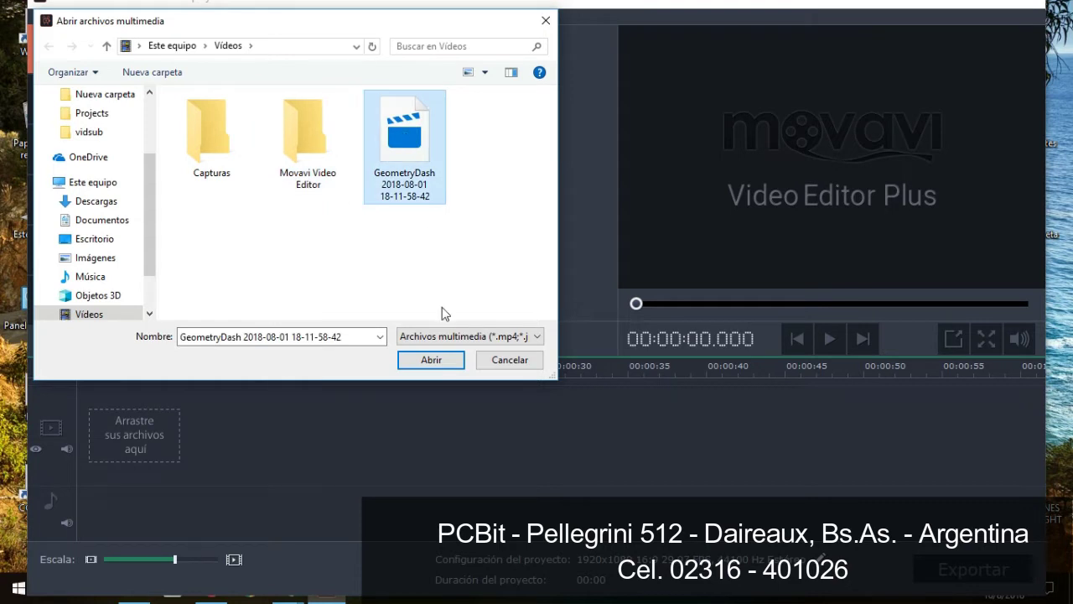
click(434, 359)
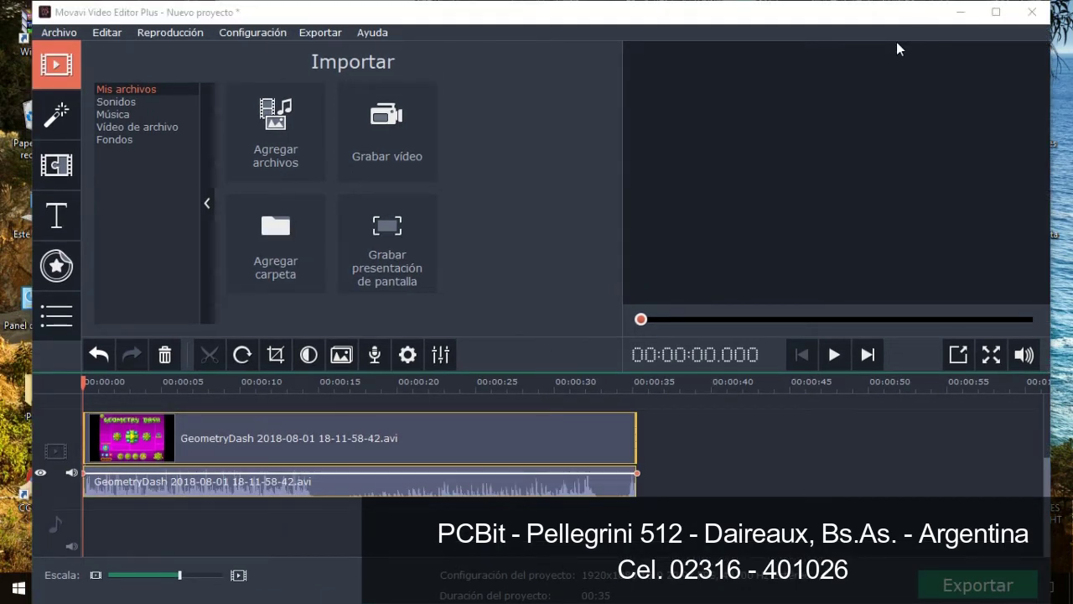
- Maximize the editor window and play the GeometryDash clip on the timeline
click(996, 12)
key(space)
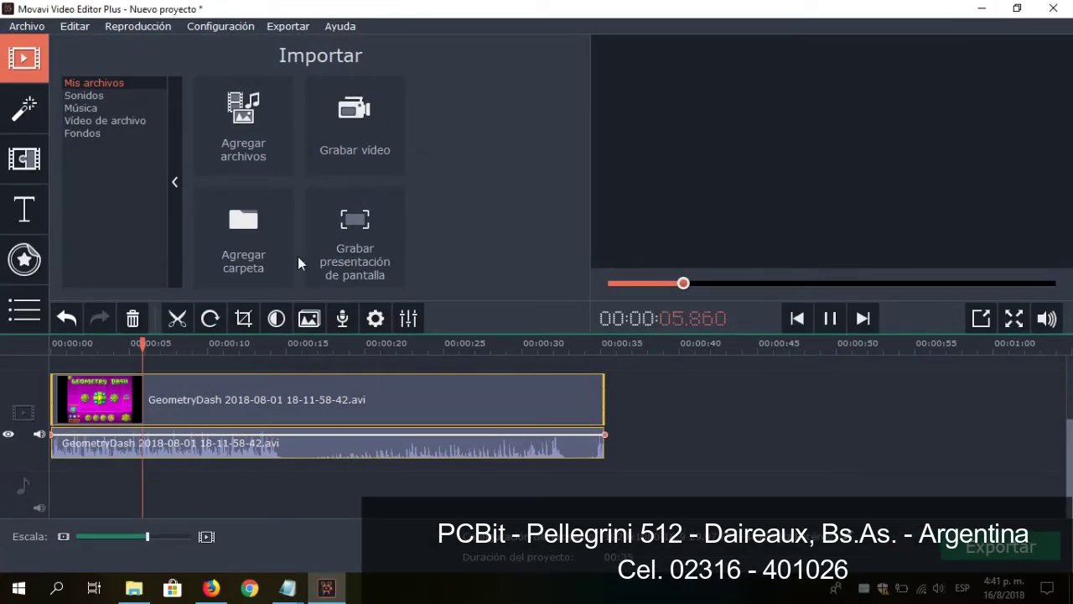
- Import the image portada3 from the Imágenes folder into the project
click(236, 111)
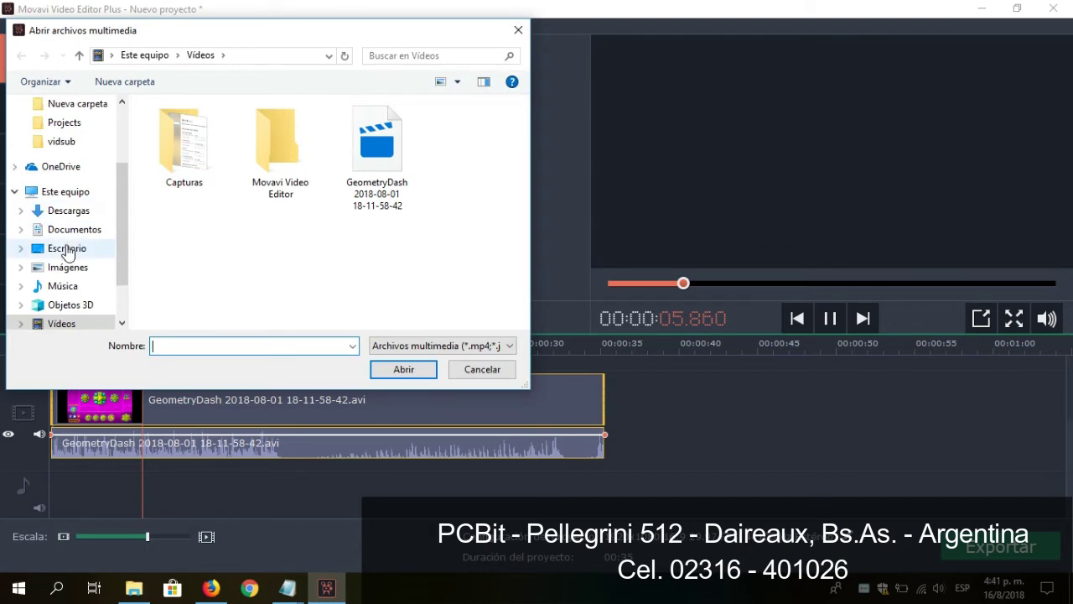
click(66, 268)
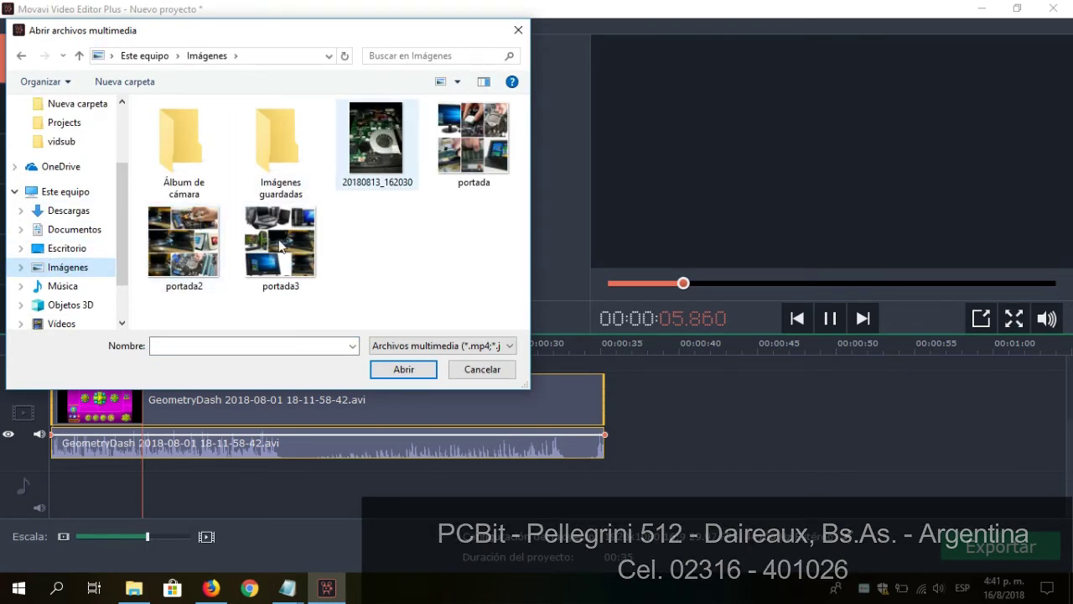
click(281, 243)
click(404, 370)
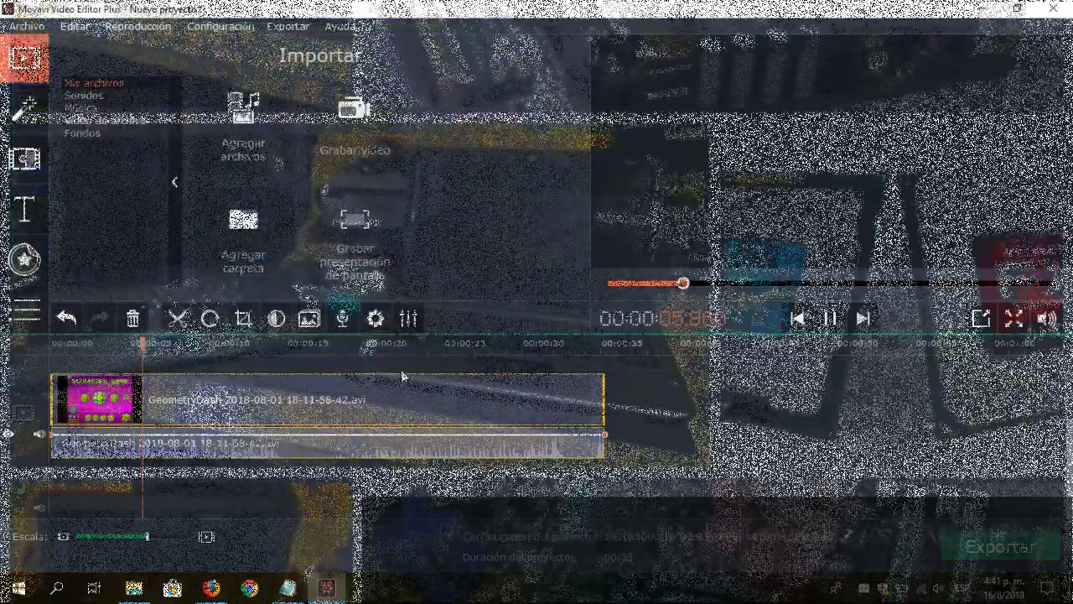